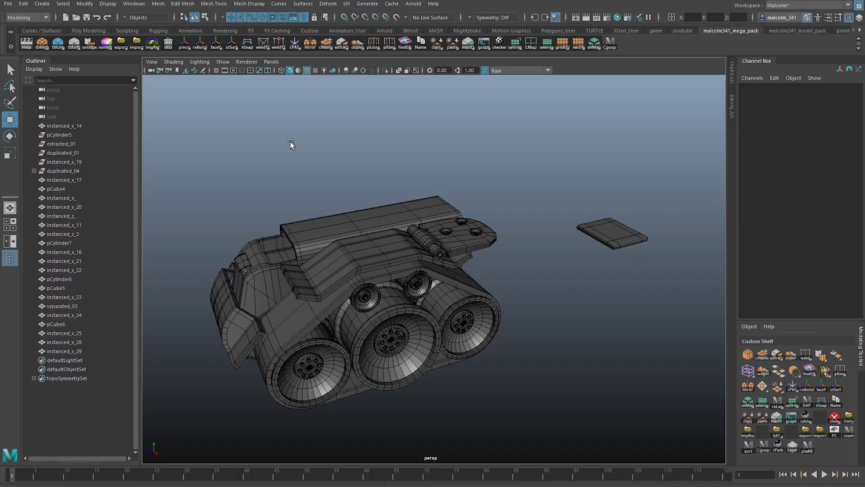
pyautogui.keyDown('alt'); pyautogui.moveTo(290, 141); pyautogui.dragTo(291, 177); pyautogui.keyUp('alt')
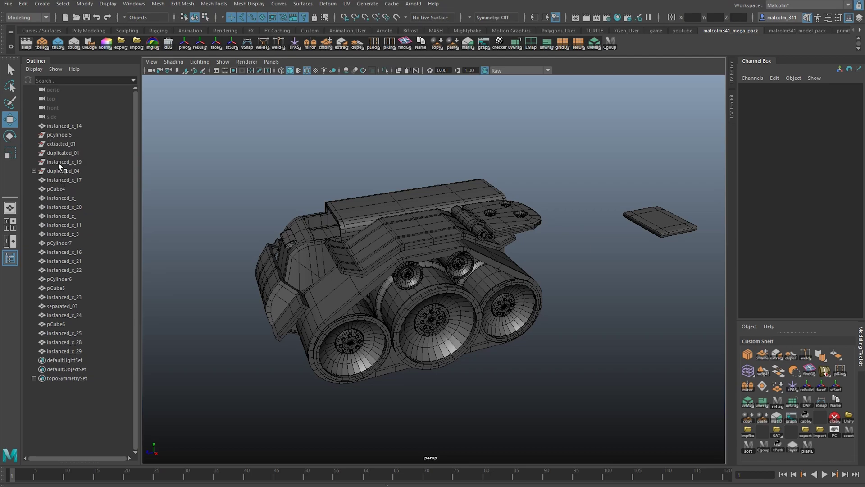
# Try moving the instanced_x_14 object to see whether any geometry follows, and undo the move.
pyautogui.click(62, 125)
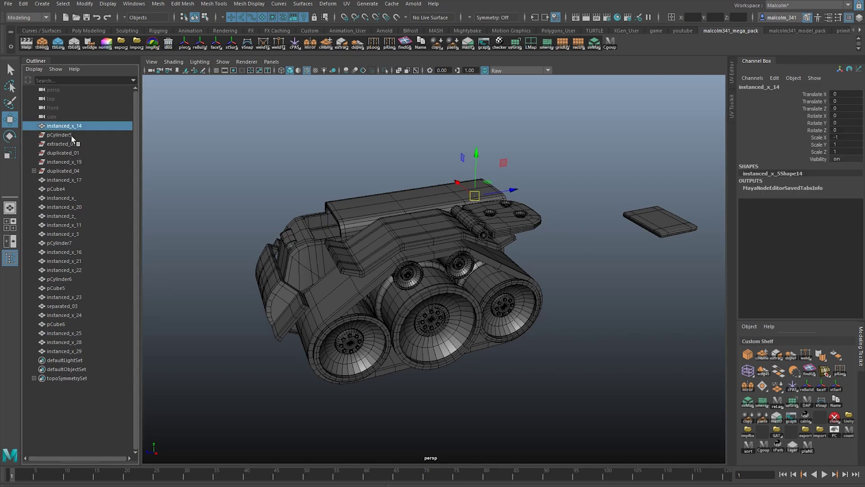
pyautogui.keyDown('alt'); pyautogui.moveTo(248, 178); pyautogui.dragTo(301, 207); pyautogui.keyUp('alt')
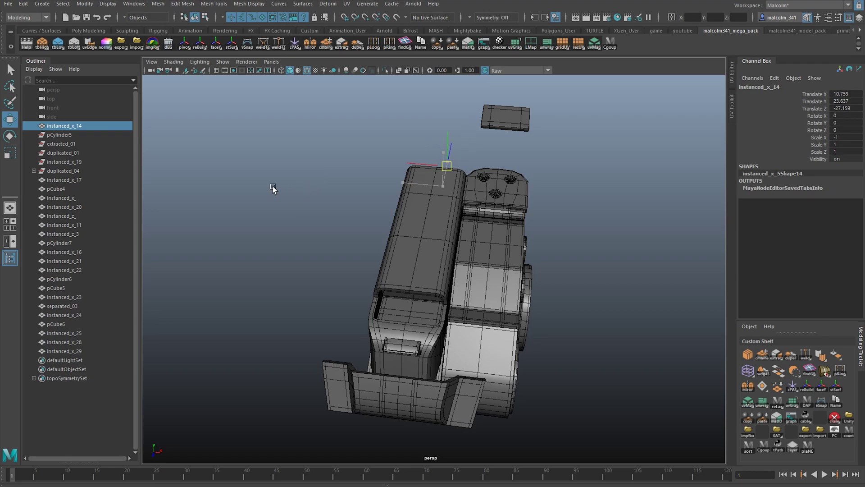
pyautogui.hotkey('ctrl', 'z')
pyautogui.keyDown('alt'); pyautogui.moveTo(329, 234); pyautogui.dragTo(275, 211); pyautogui.keyUp('alt')
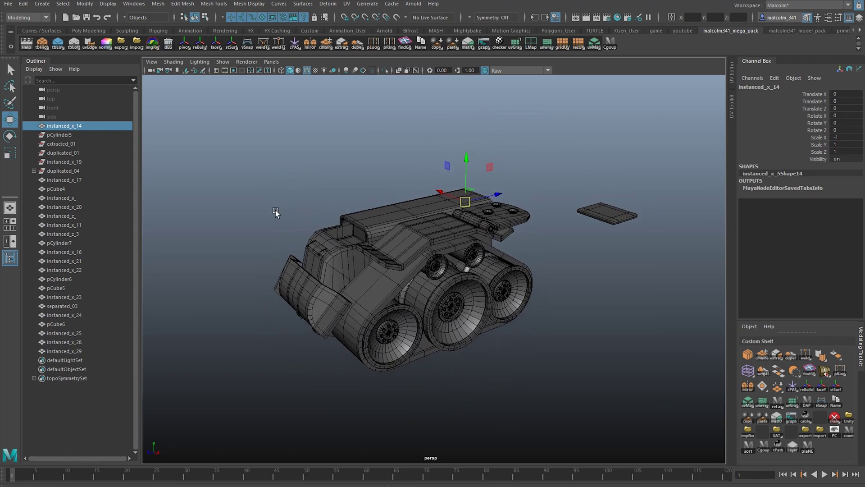
# Check the pCylinder5, duplicated_01 and instanced_x_19 nodes one after another for visible geometry.
pyautogui.click(75, 135)
pyautogui.keyDown('alt'); pyautogui.moveTo(328, 189); pyautogui.dragTo(259, 154); pyautogui.keyUp('alt')
pyautogui.click(78, 153)
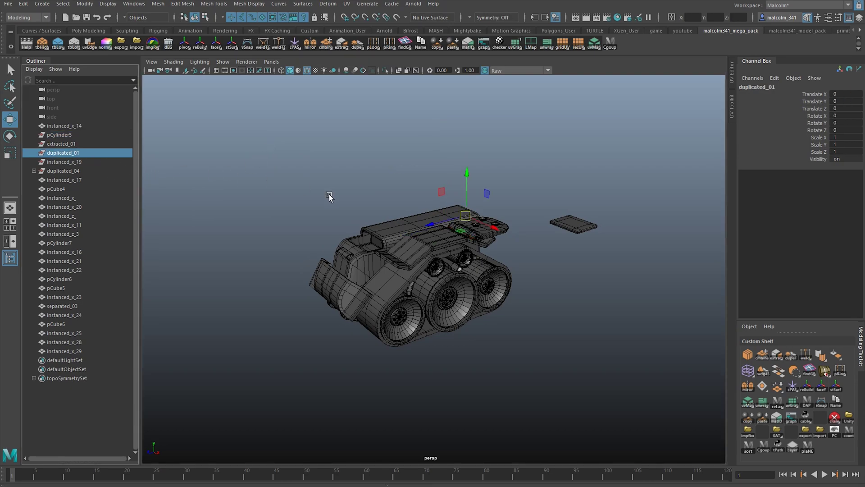
pyautogui.click(88, 161)
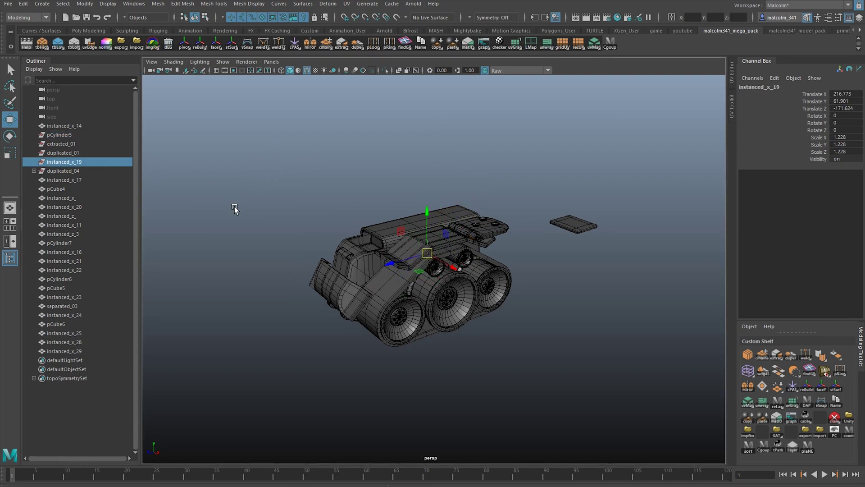
# Expand the duplicated_04 group and move its child transform1 to check whether it contains any geometry.
pyautogui.click(63, 171)
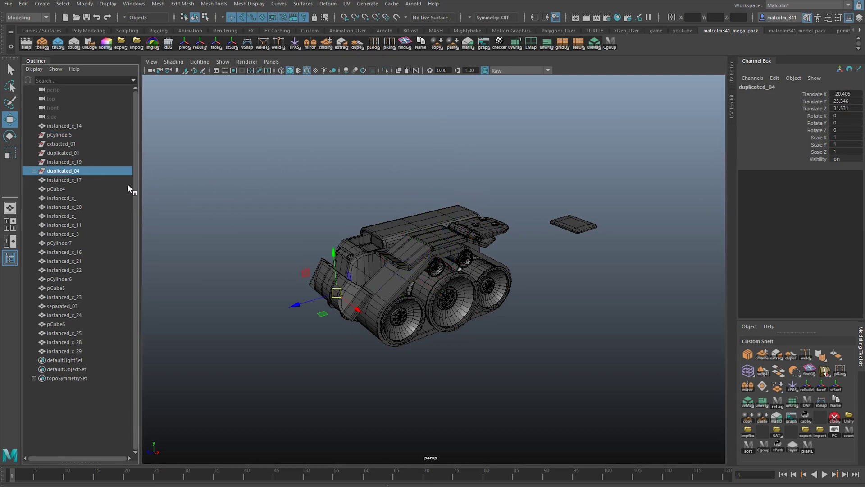
pyautogui.click(34, 170)
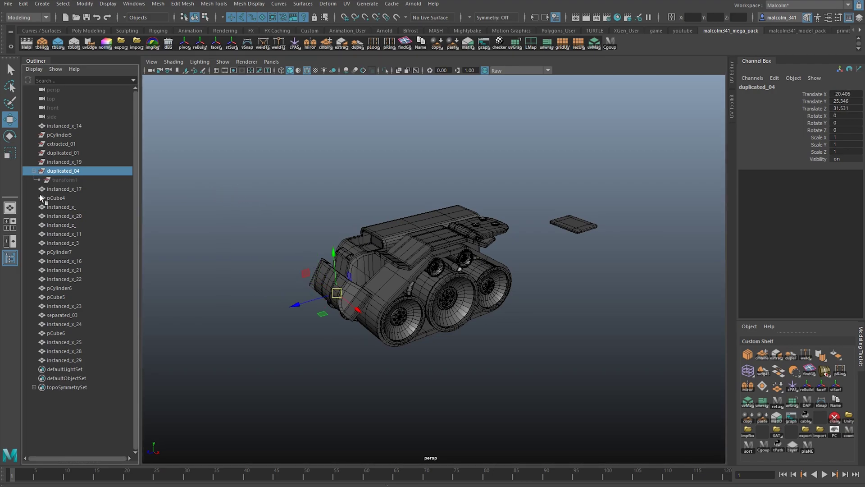
pyautogui.click(63, 179)
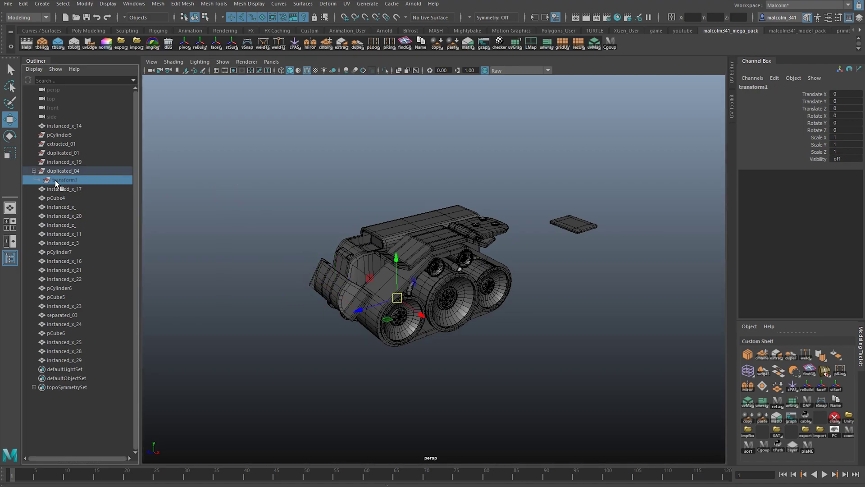
pyautogui.moveTo(281, 210); pyautogui.dragTo(238, 201, button='middle')
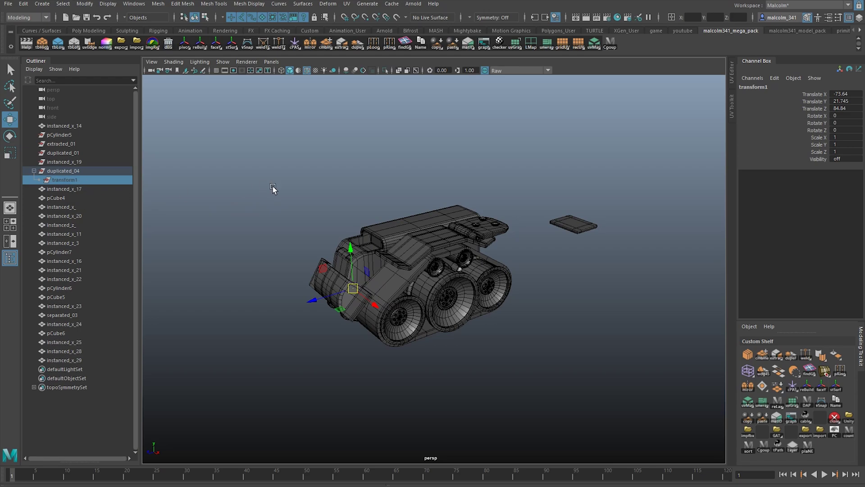
# Add several empty groups to the scene with nothing selected, one of them nested inside another group, and clear the selection.
pyautogui.click(254, 189)
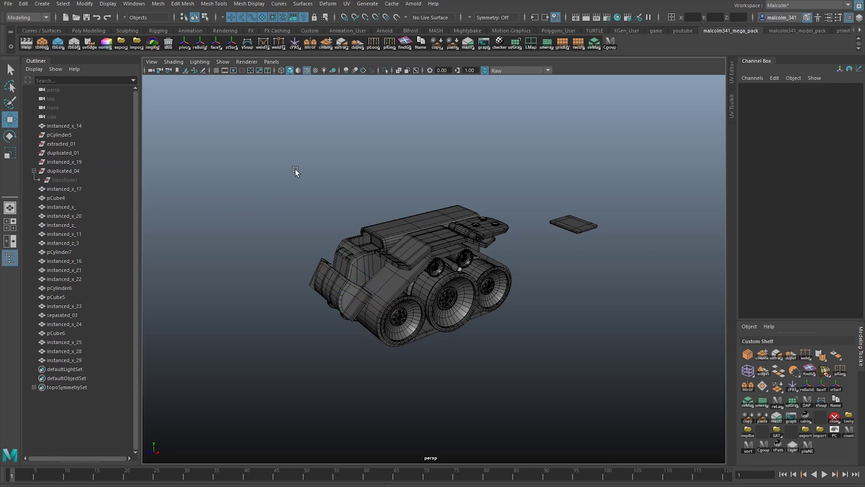
pyautogui.keyDown('alt'); pyautogui.moveTo(296, 169); pyautogui.dragTo(266, 173); pyautogui.keyUp('alt')
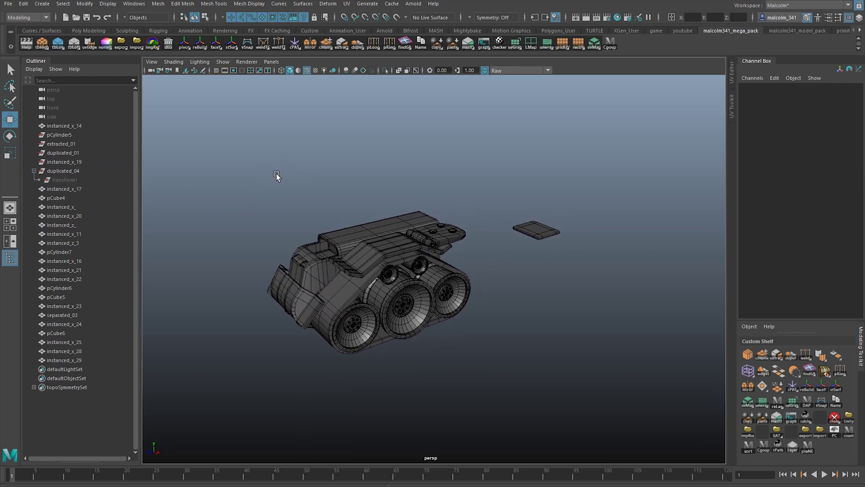
pyautogui.hotkey('ctrl', 'g')
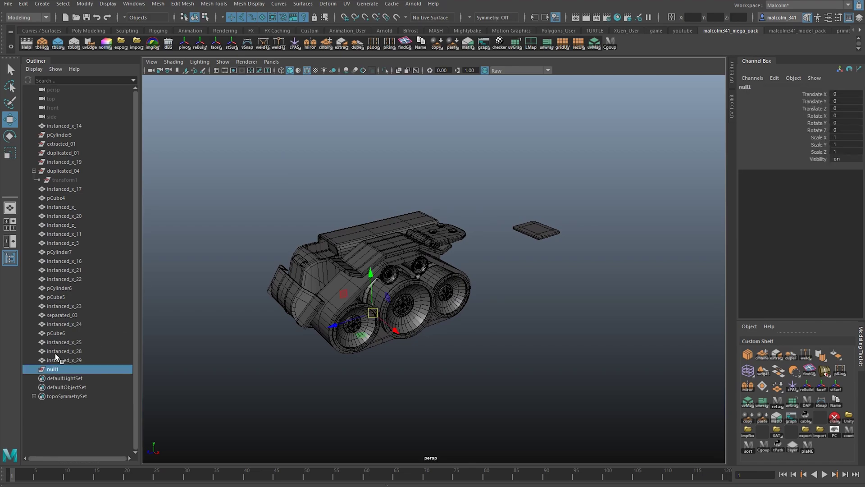
pyautogui.click(209, 231)
pyautogui.hotkey('ctrl', 'g')
pyautogui.click(223, 202)
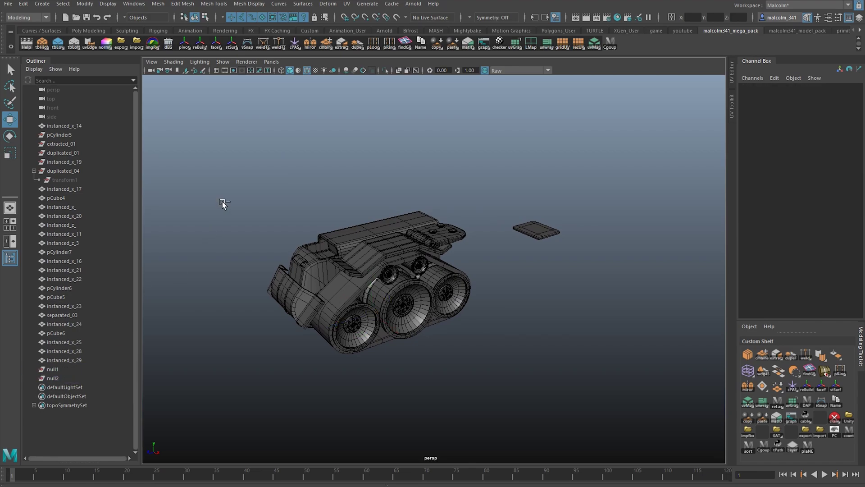
pyautogui.hotkey('ctrl', 'g')
pyautogui.click(226, 211)
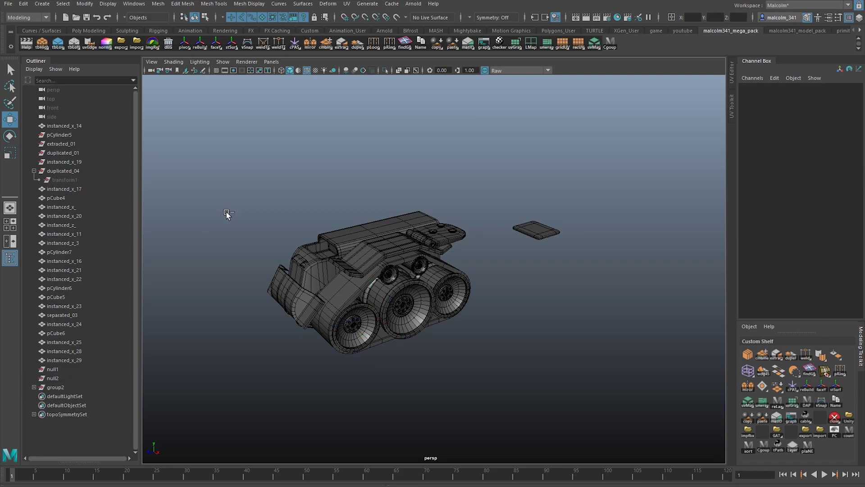
pyautogui.hotkey('ctrl', 'g')
pyautogui.click(230, 205)
pyautogui.hotkey('ctrl', 'g')
pyautogui.click(229, 205)
pyautogui.hotkey('ctrl', 'g')
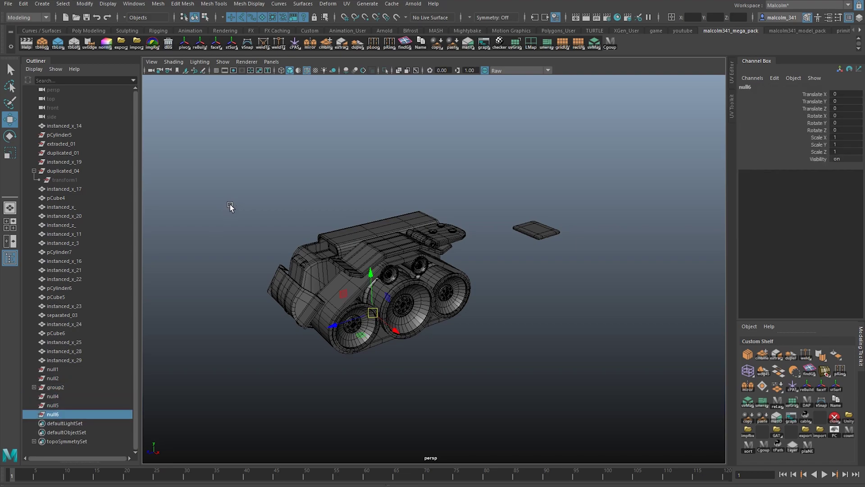
pyautogui.click(230, 205)
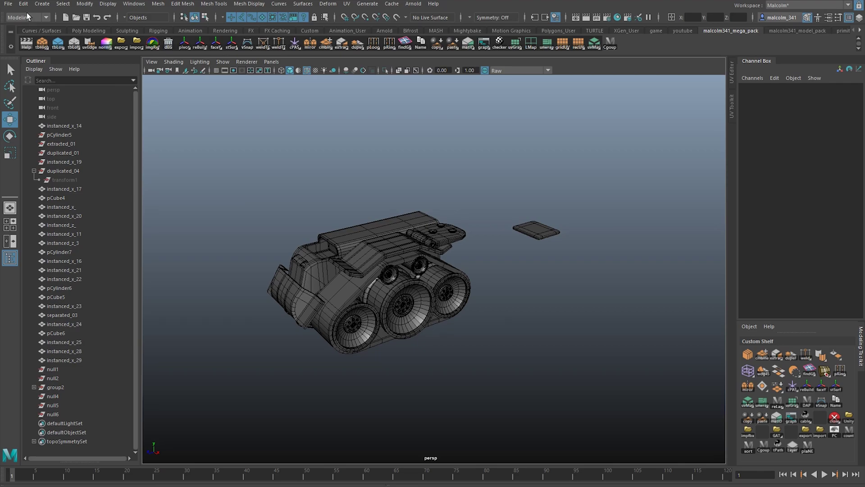
# Remove the scene's empty transforms with Optimize Scene Size, running only the Transforms optimization.
pyautogui.click(9, 4)
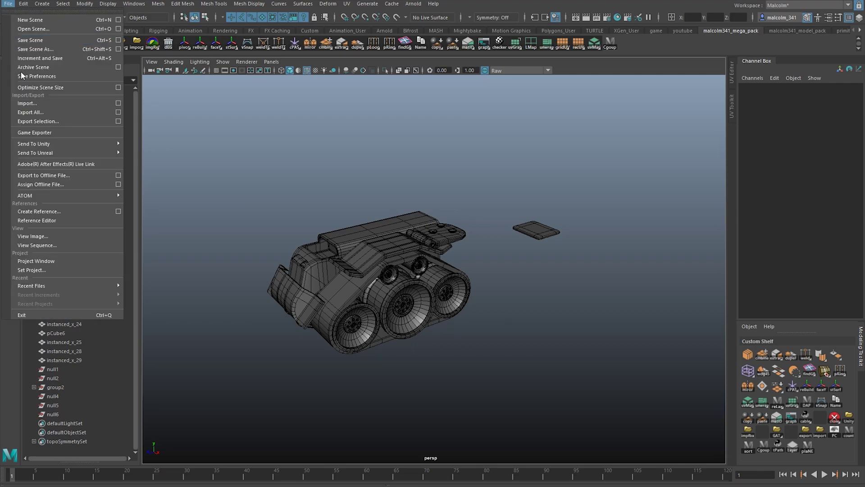
pyautogui.click(116, 86)
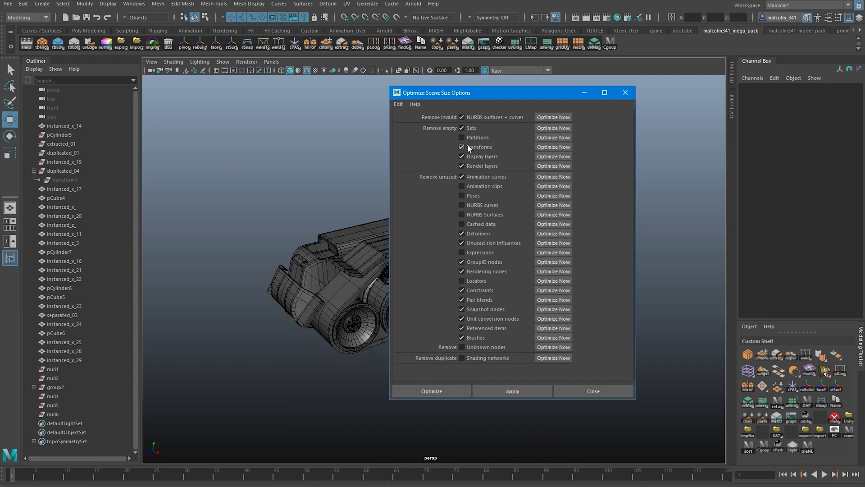
pyautogui.click(552, 147)
pyautogui.click(545, 147)
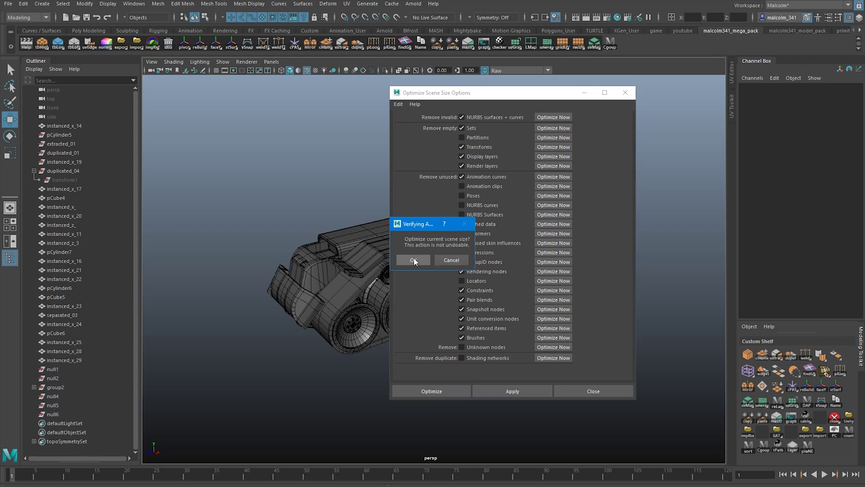
pyautogui.click(409, 261)
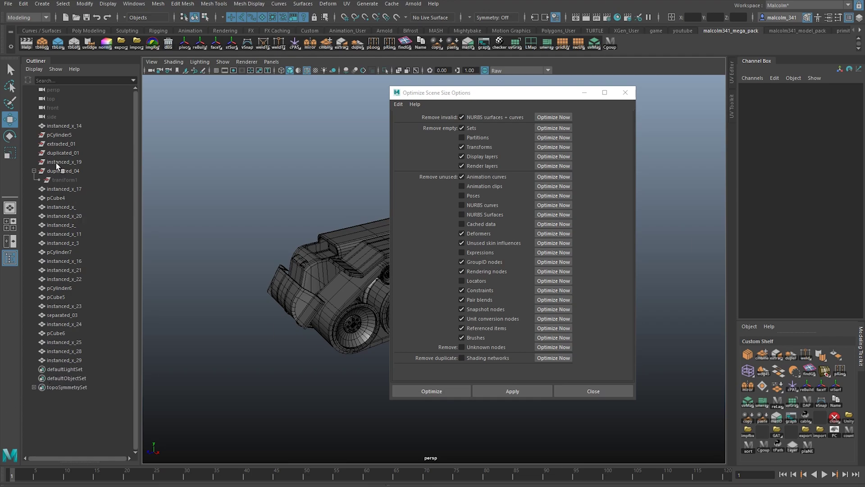
# Check the remaining extracted_01, duplicated_01 and transform1 nodes for geometry, with the Optimize Scene Size options moved off the model.
pyautogui.click(57, 143)
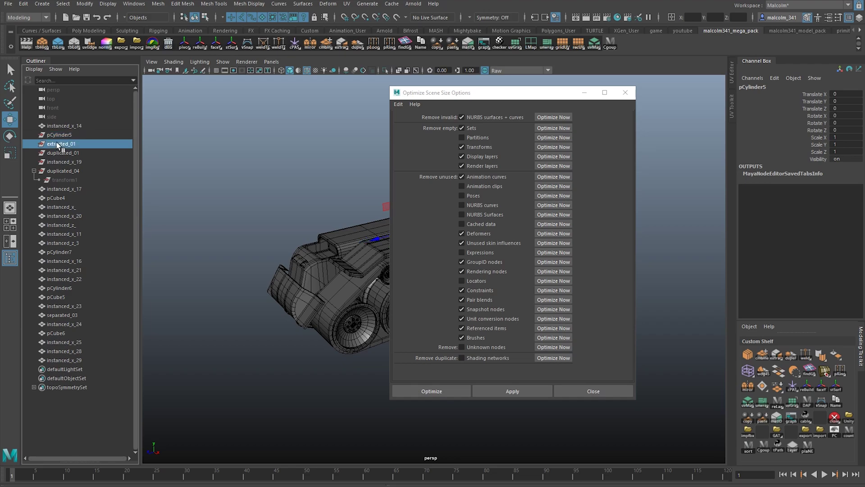
pyautogui.moveTo(449, 101); pyautogui.dragTo(599, 115)
pyautogui.click(78, 153)
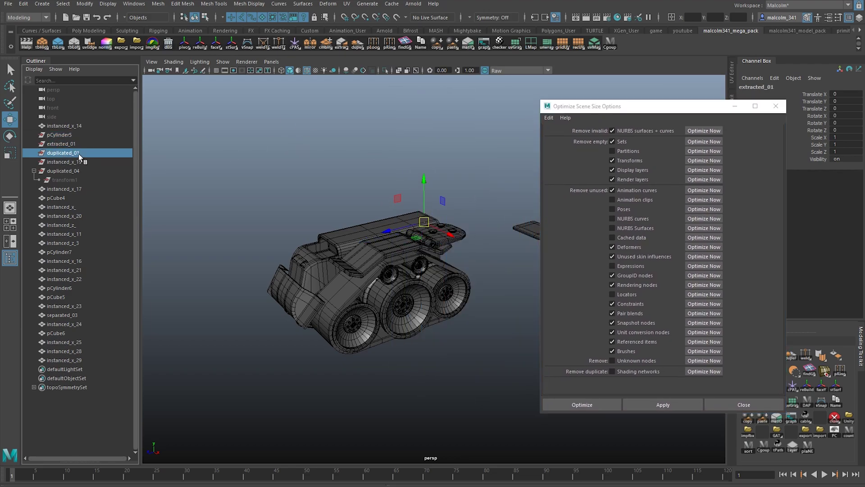
pyautogui.moveTo(79, 162); pyautogui.dragTo(127, 177)
pyautogui.moveTo(258, 205)
pyautogui.keyDown('alt'); pyautogui.mouseDown()
pyautogui.moveTo(286, 209)
pyautogui.moveTo(269, 210)
pyautogui.mouseUp(); pyautogui.keyUp('alt')
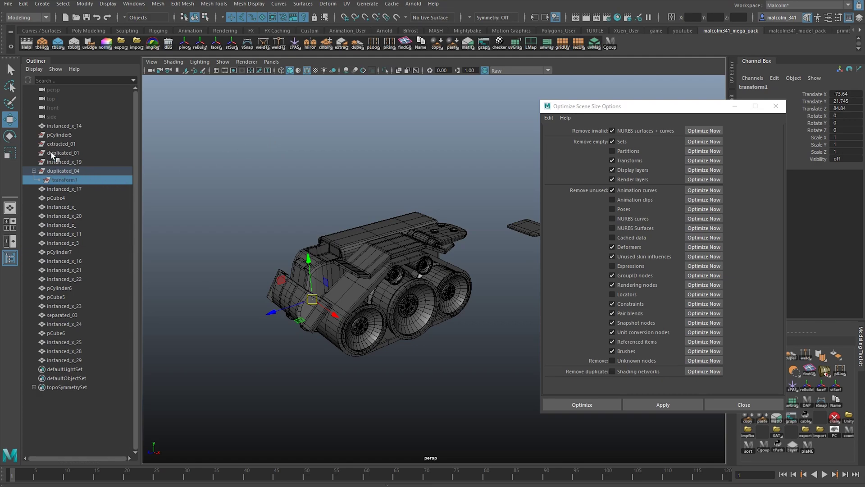
# Delete the remaining empty groups and transforms from the scene with the custom empty-group deletion script.
pyautogui.moveTo(50, 152); pyautogui.dragTo(363, 244)
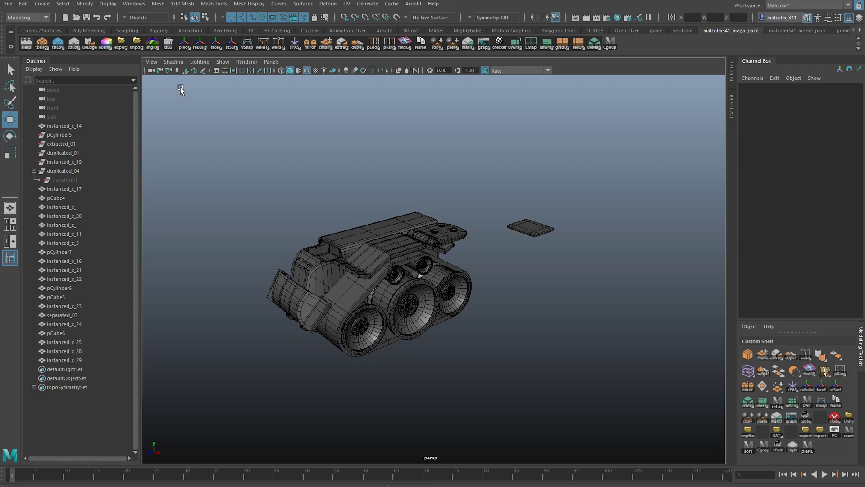
pyautogui.click(168, 42)
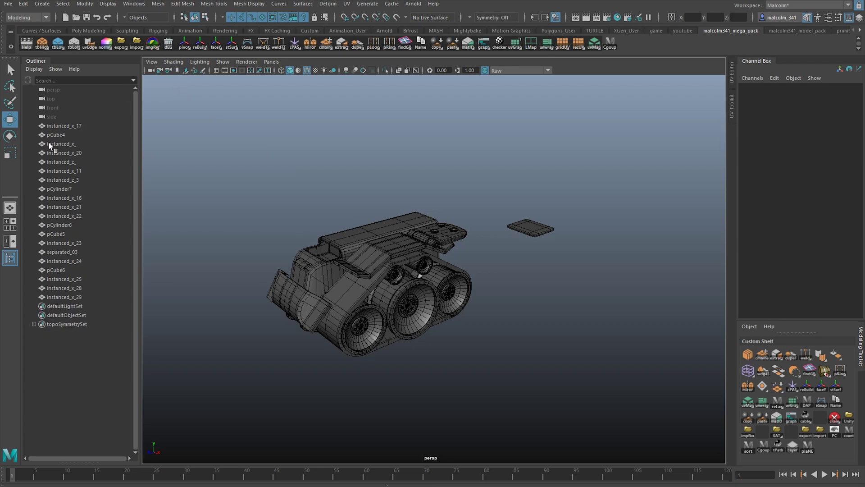
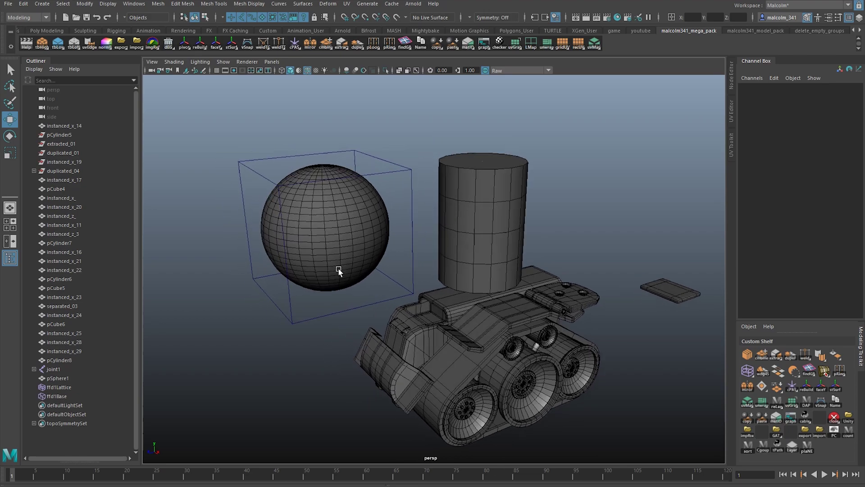
# Pull an upper corner lattice point outward to deform the sphere, with the viewport in wireframe display.
pyautogui.click(238, 160)
pyautogui.rightClick(219, 134)
pyautogui.moveTo(220, 134); pyautogui.dragTo(219, 109, button='right')
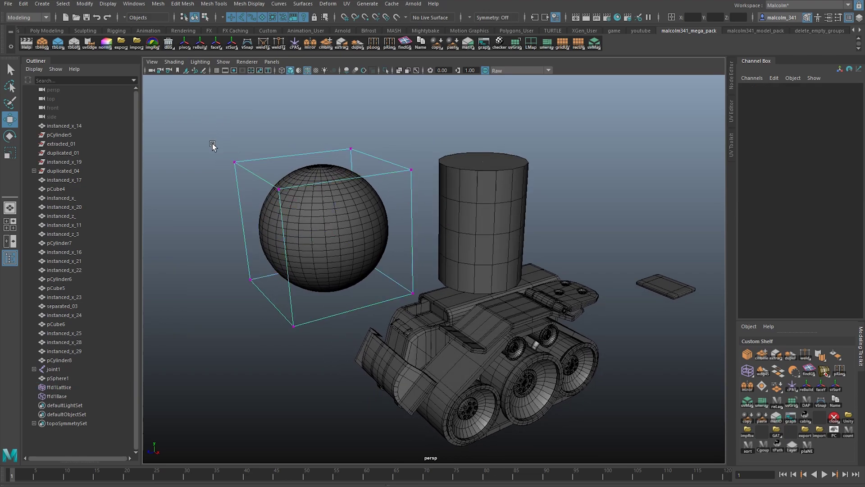
pyautogui.moveTo(212, 144); pyautogui.dragTo(252, 198)
pyautogui.moveTo(288, 205); pyautogui.dragTo(248, 205, button='middle')
pyautogui.moveTo(248, 204)
pyautogui.keyDown('alt'); pyautogui.mouseDown()
pyautogui.moveTo(312, 212)
pyautogui.moveTo(342, 231)
pyautogui.mouseUp(); pyautogui.keyUp('alt')
pyautogui.press('4')
pyautogui.keyDown('alt'); pyautogui.moveTo(408, 134); pyautogui.dragTo(383, 136, button='middle'); pyautogui.keyUp('alt')
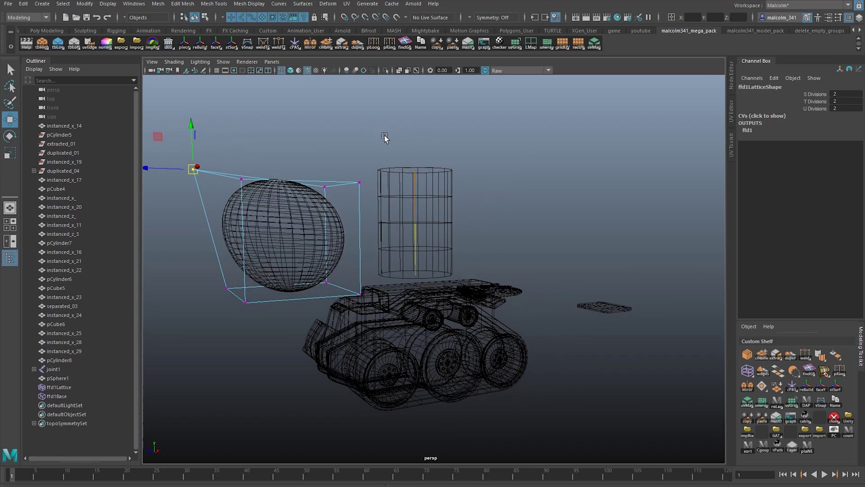
pyautogui.keyDown('alt'); pyautogui.moveTo(382, 136); pyautogui.dragTo(448, 172, button='right'); pyautogui.keyUp('alt')
# Rotate the joint inside the skinned cylinder to bend the mesh.
pyautogui.click(410, 221)
pyautogui.keyDown('alt'); pyautogui.moveTo(475, 197); pyautogui.dragTo(490, 150); pyautogui.keyUp('alt')
pyautogui.press('e')
pyautogui.moveTo(490, 150); pyautogui.dragTo(508, 196, button='middle')
pyautogui.keyDown('alt'); pyautogui.moveTo(508, 196); pyautogui.dragTo(465, 152, button='right'); pyautogui.keyUp('alt')
pyautogui.keyDown('alt'); pyautogui.moveTo(465, 152); pyautogui.dragTo(441, 180); pyautogui.keyUp('alt')
# Extrude the bent cylinder's top faces upward.
pyautogui.press('q')
pyautogui.click(441, 180)
pyautogui.moveTo(472, 139); pyautogui.dragTo(471, 158, button='right')
pyautogui.keyDown('alt'); pyautogui.moveTo(426, 167); pyautogui.dragTo(515, 154); pyautogui.keyUp('alt')
pyautogui.press('w')
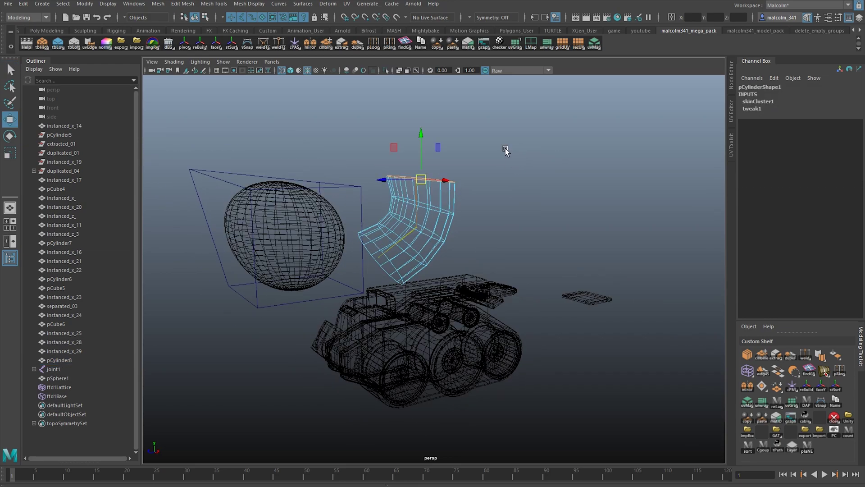
pyautogui.hotkey('ctrl', 'e')
pyautogui.moveTo(421, 120); pyautogui.dragTo(422, 100)
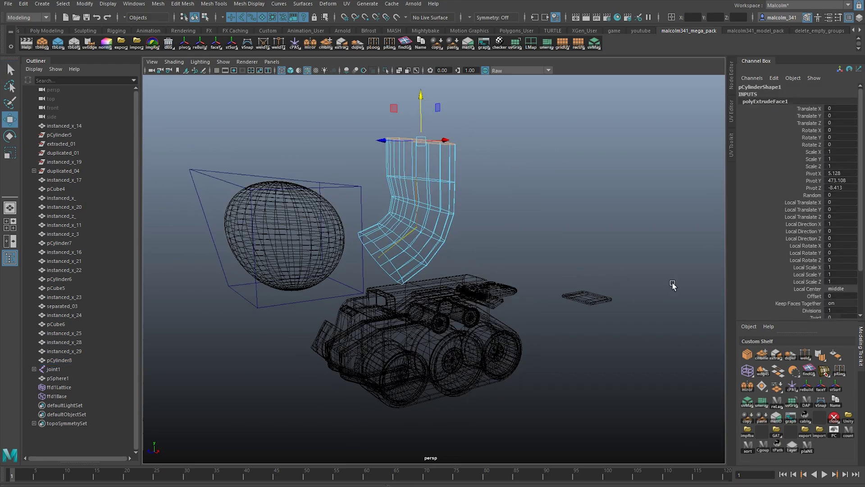
# Return the cylinder to object selection and remove the scene's empty groups with the custom deletion script.
pyautogui.keyDown('alt'); pyautogui.moveTo(487, 162); pyautogui.dragTo(449, 194); pyautogui.keyUp('alt')
pyautogui.press('F8')
pyautogui.click(447, 194)
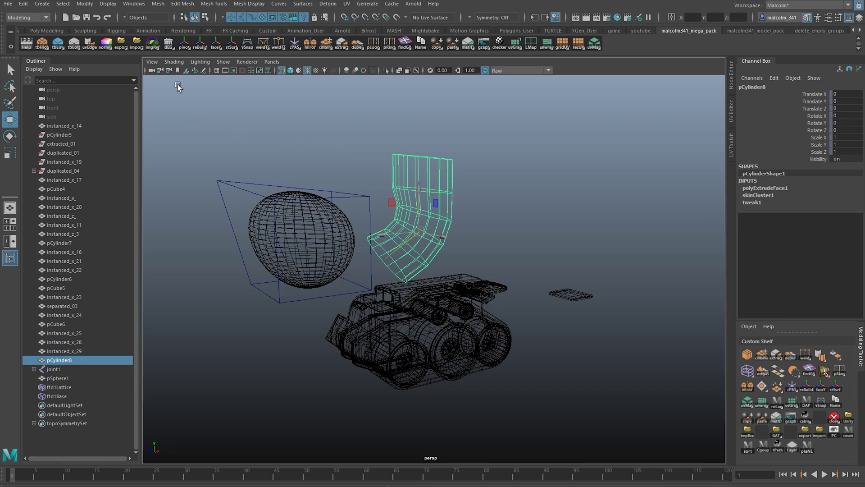
pyautogui.click(168, 47)
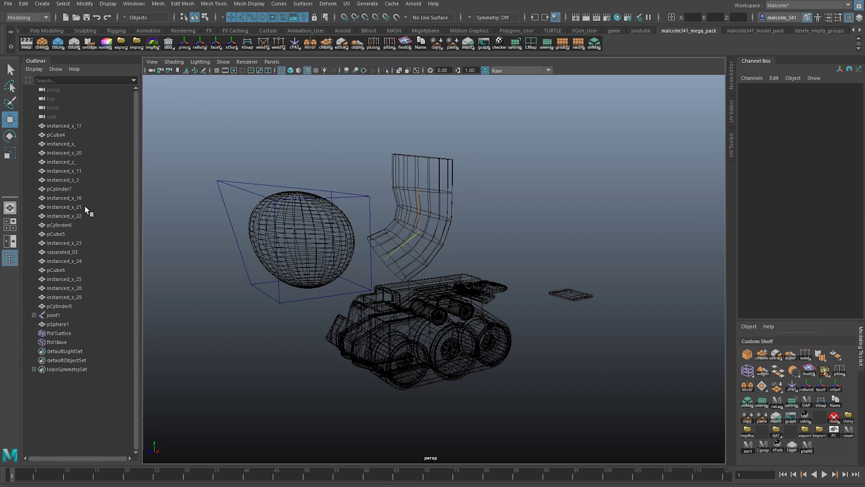
# Pull the sphere lattice's upper corner point further outward to check that the lattice still deforms the sphere.
pyautogui.keyDown('alt'); pyautogui.moveTo(207, 246); pyautogui.dragTo(255, 206, button='middle'); pyautogui.keyUp('alt')
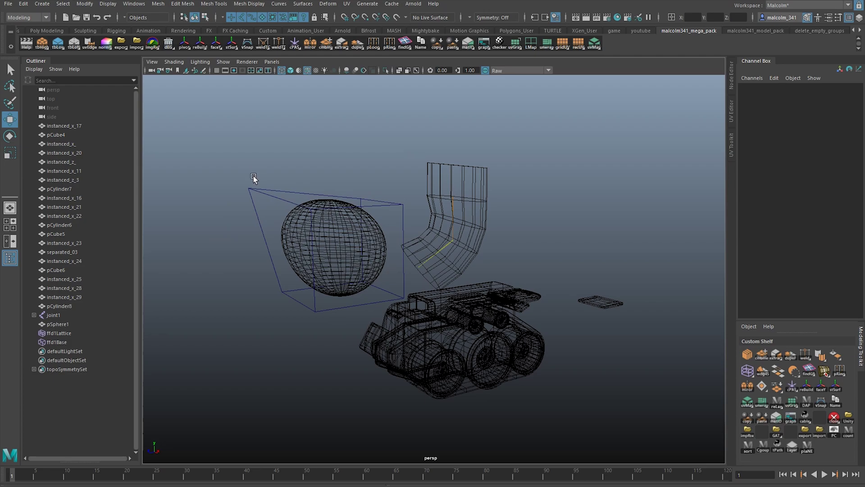
pyautogui.click(232, 201)
pyautogui.moveTo(226, 156); pyautogui.dragTo(213, 141, button='right')
pyautogui.moveTo(226, 165); pyautogui.dragTo(270, 228)
pyautogui.moveTo(271, 228); pyautogui.dragTo(232, 225, button='middle')
# Test the cylinder's skinning by rotating its joint, and undo the rotation.
pyautogui.click(430, 201)
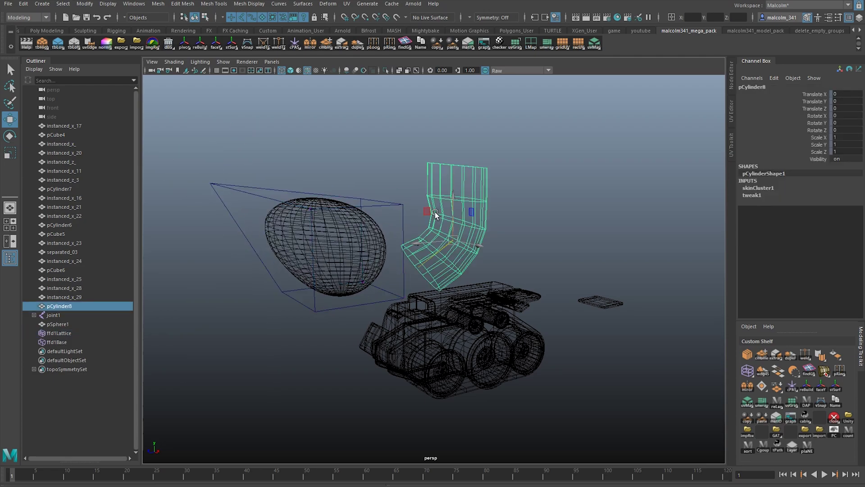
pyautogui.click(442, 247)
pyautogui.press('e')
pyautogui.moveTo(415, 243); pyautogui.dragTo(431, 280)
pyautogui.hotkey('ctrl', 'z')
pyautogui.click(451, 169)
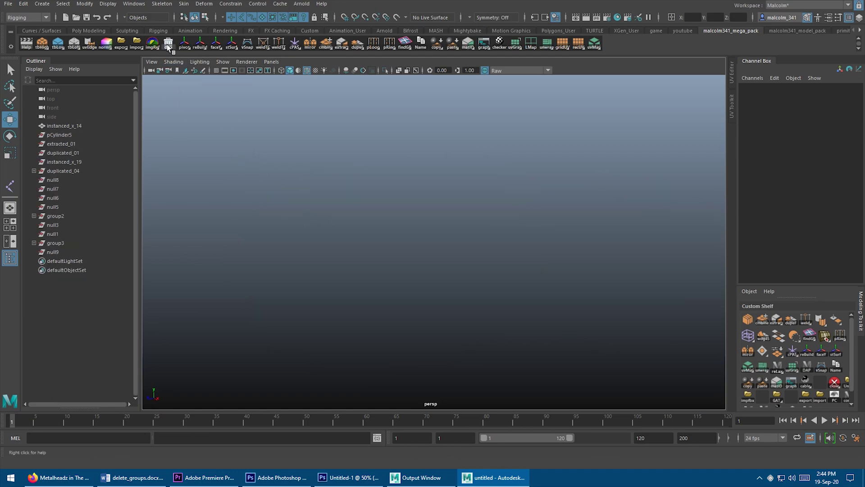
# Run the empty-group deletion script in the example scenes and expand the two blockout groups in the Outliner.
pyautogui.click(168, 46)
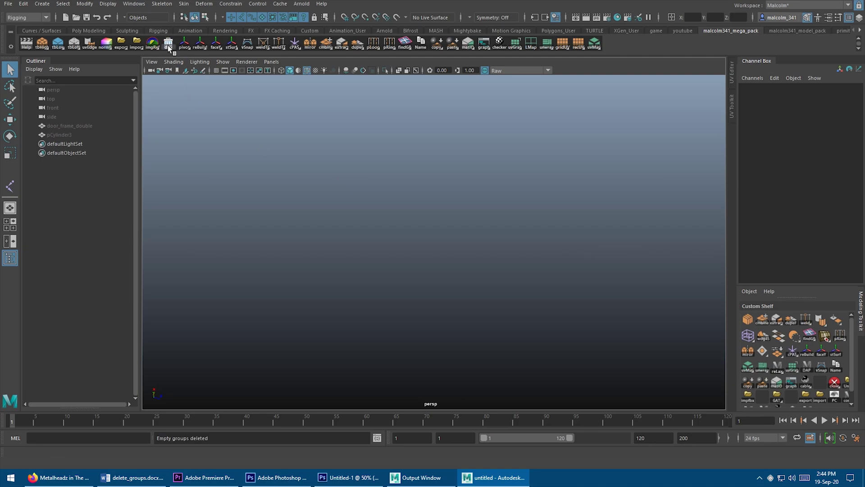
pyautogui.click(77, 125)
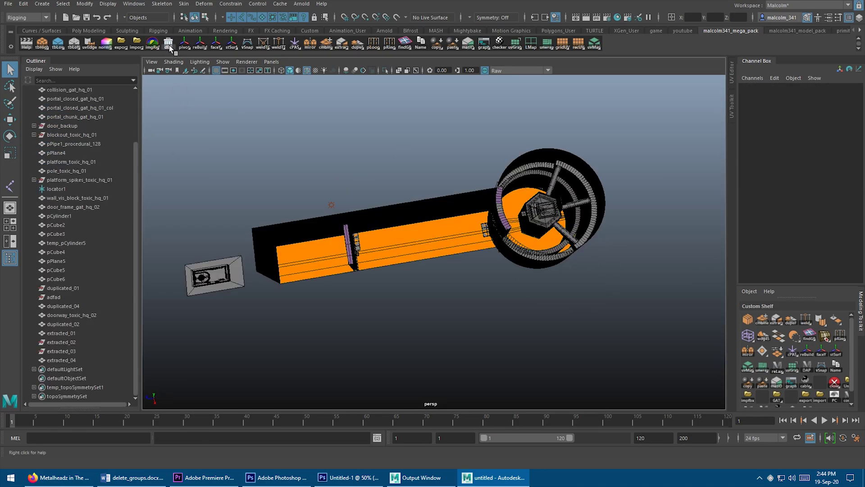
pyautogui.click(169, 45)
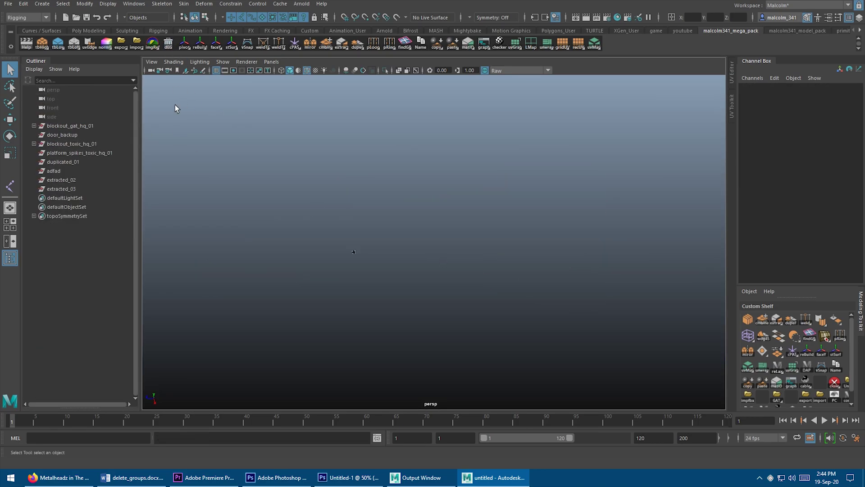
pyautogui.click(169, 43)
pyautogui.click(34, 135)
pyautogui.click(33, 125)
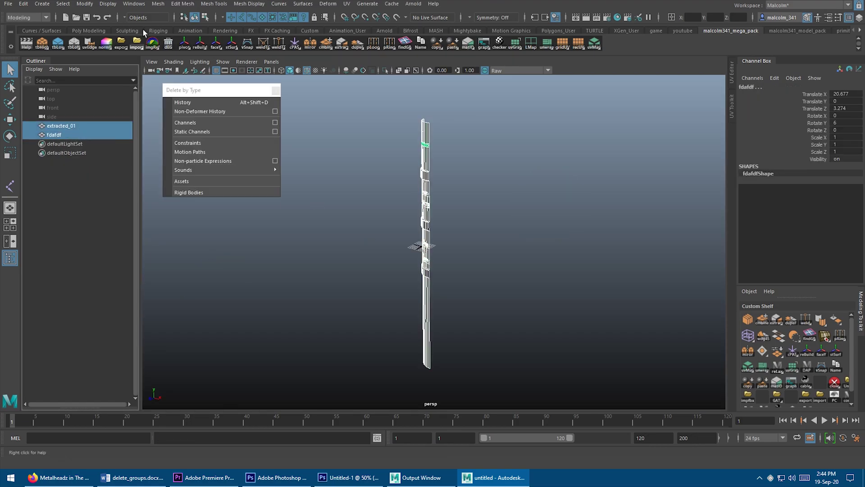
# Combine the extracted meshes into one object and delete its construction history.
pyautogui.click(158, 4)
pyautogui.click(178, 35)
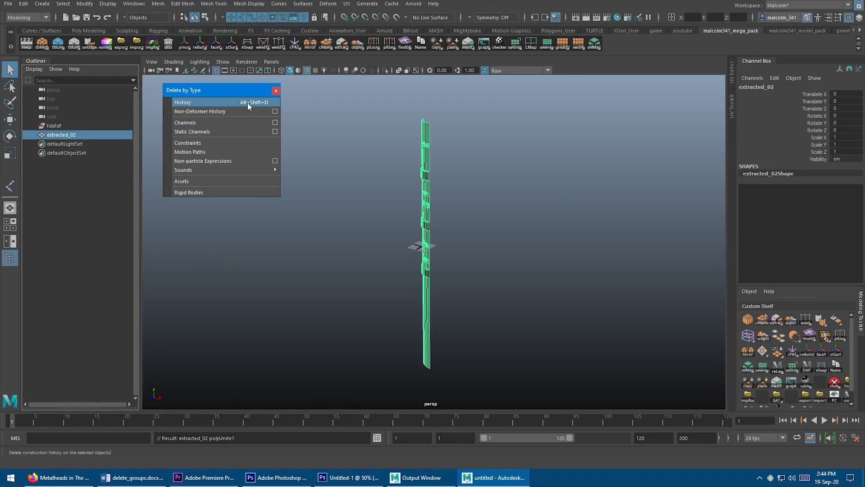
pyautogui.click(247, 103)
pyautogui.click(276, 91)
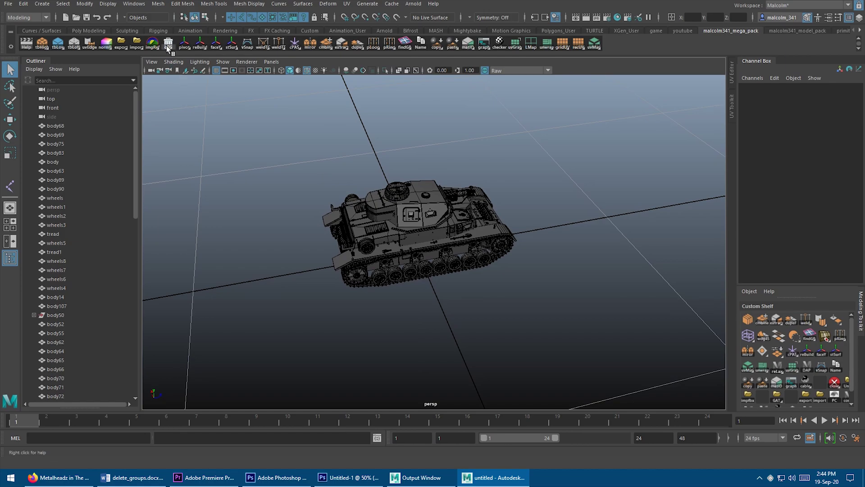
# Remove the leftover empty groups with the custom deletion script.
pyautogui.click(168, 43)
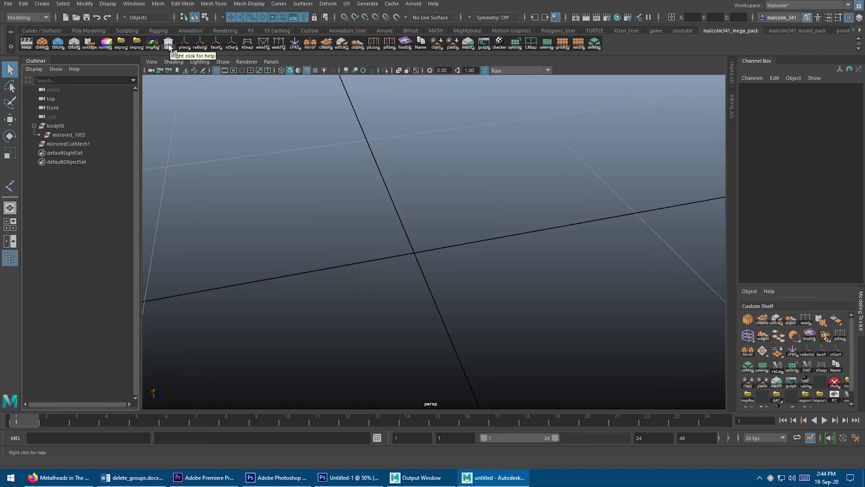